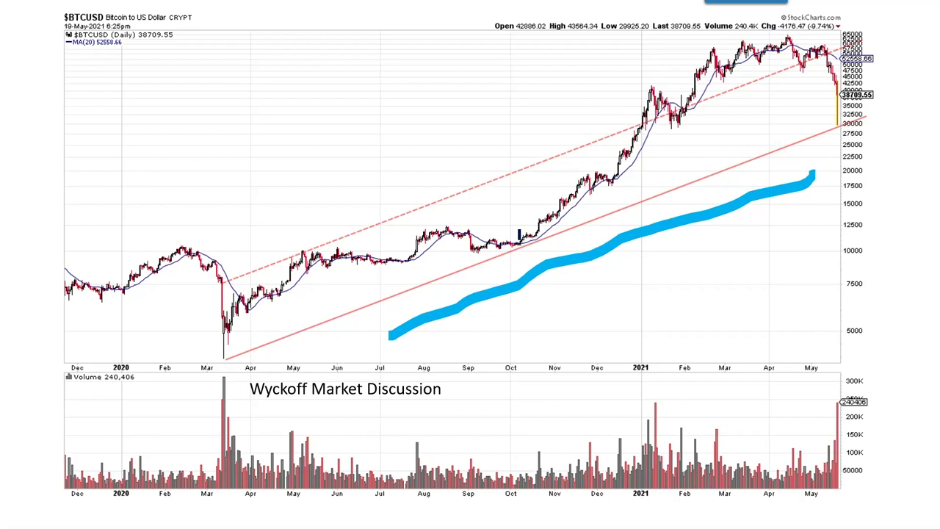
Draw blue strokes over the trendline arrow, the Jan–Mar 2021 peaks, the May decline and the latest dip.
mouse_move(661, 170)
left_mouse_down()
mouse_move(731, 132)
mouse_move(712, 178)
left_mouse_up()
mouse_move(637, 90)
left_mouse_down()
mouse_move(675, 49)
mouse_move(723, 28)
mouse_move(731, 44)
mouse_move(742, 34)
mouse_move(775, 45)
mouse_move(816, 37)
left_mouse_up()
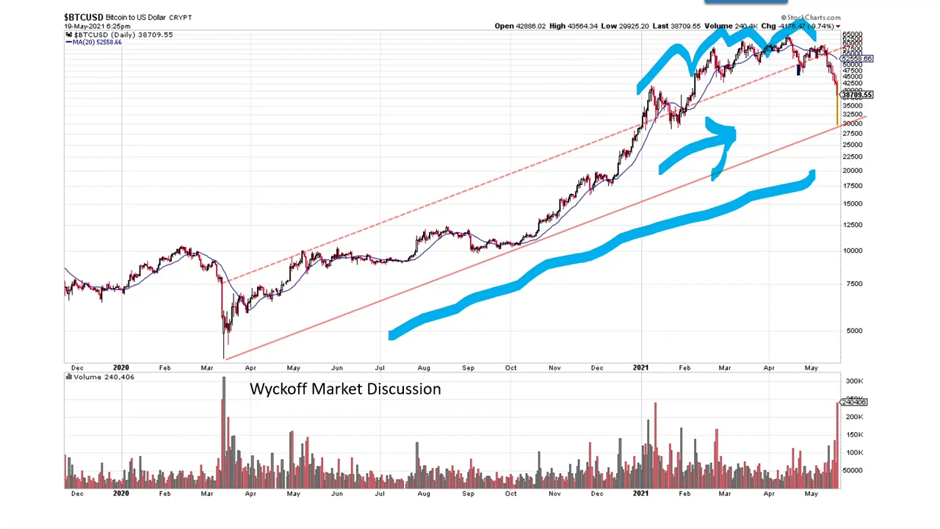
left_click_drag(804, 81, 840, 54)
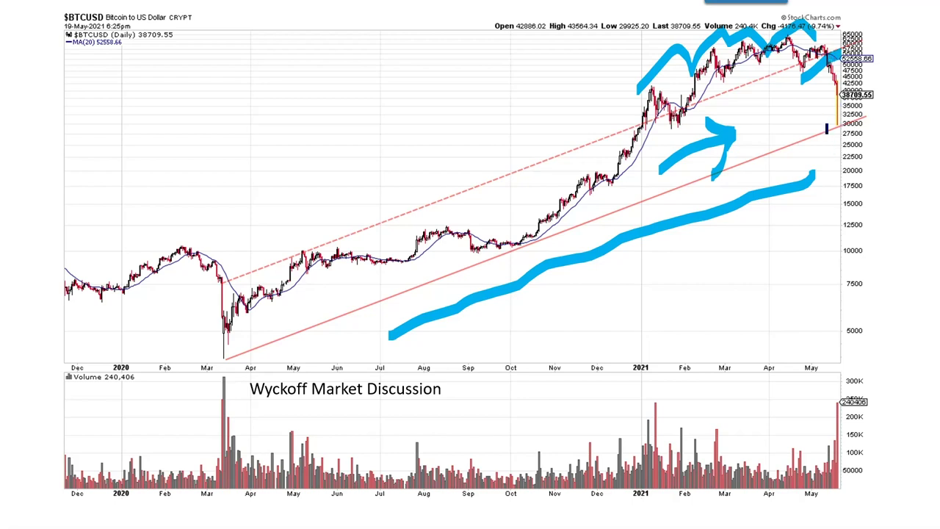
mouse_move(826, 127)
left_mouse_down()
mouse_move(840, 150)
mouse_move(865, 119)
left_mouse_up()
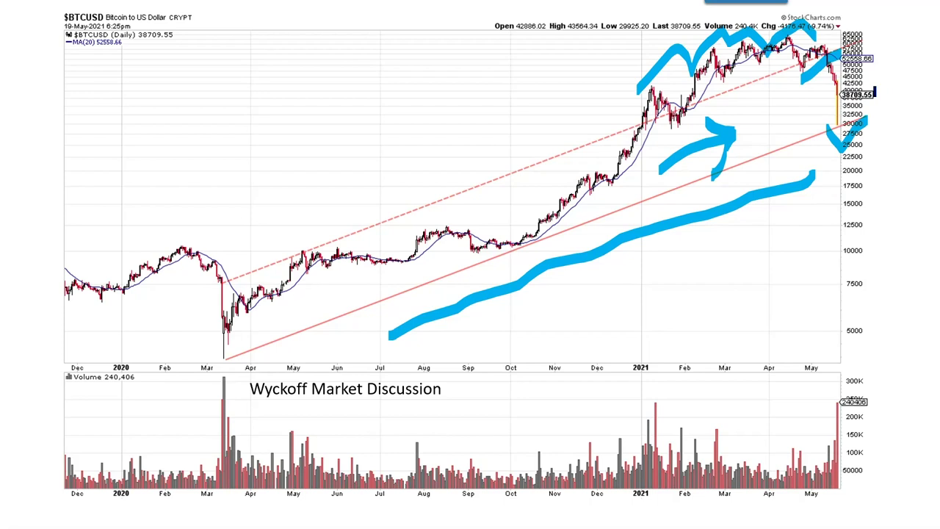
Advance to the Wyckoff and P&F slide, then return to the $SUGAR SharpChart window.
key("Right")
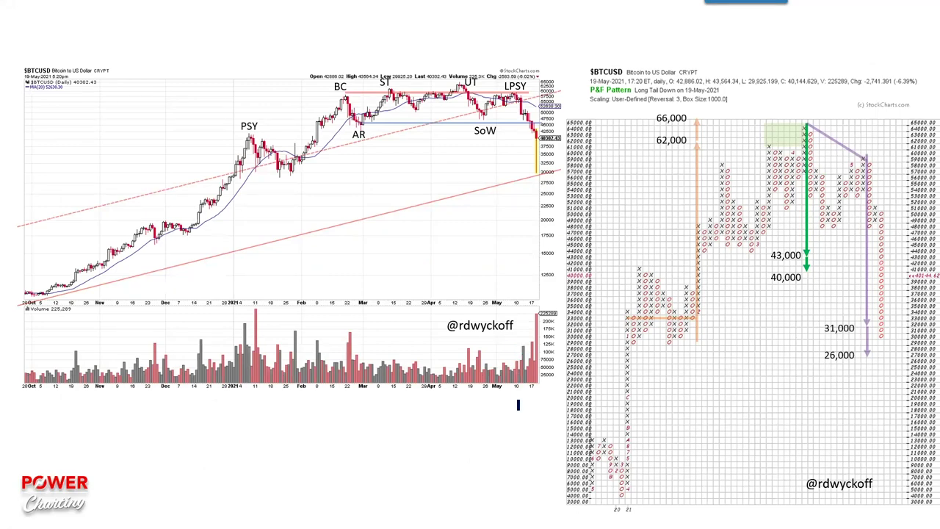
key("alt+Tab")
key("Tab")
key("Tab")
key("Tab")
key("Tab")
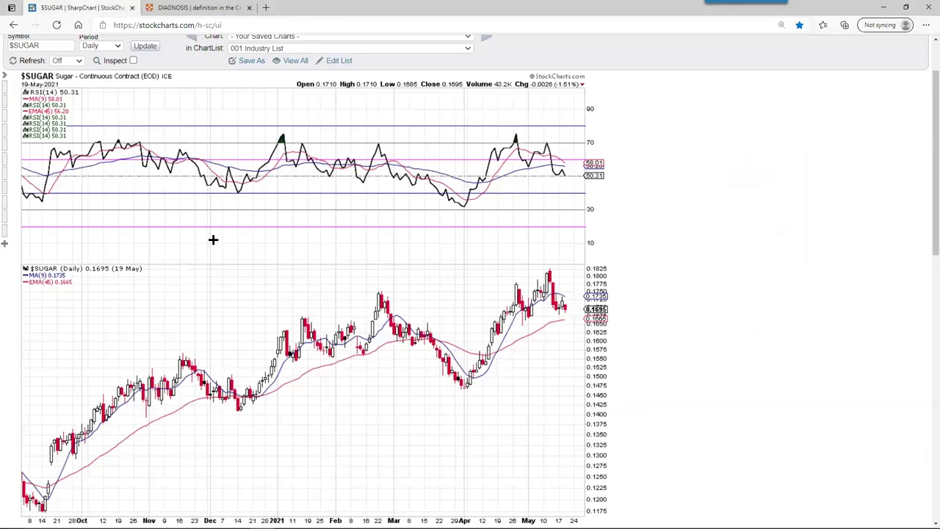
Replace the $SUGAR symbol with $btcusd to load the Bitcoin chart.
left_click(47, 49)
key("ctrl+a")
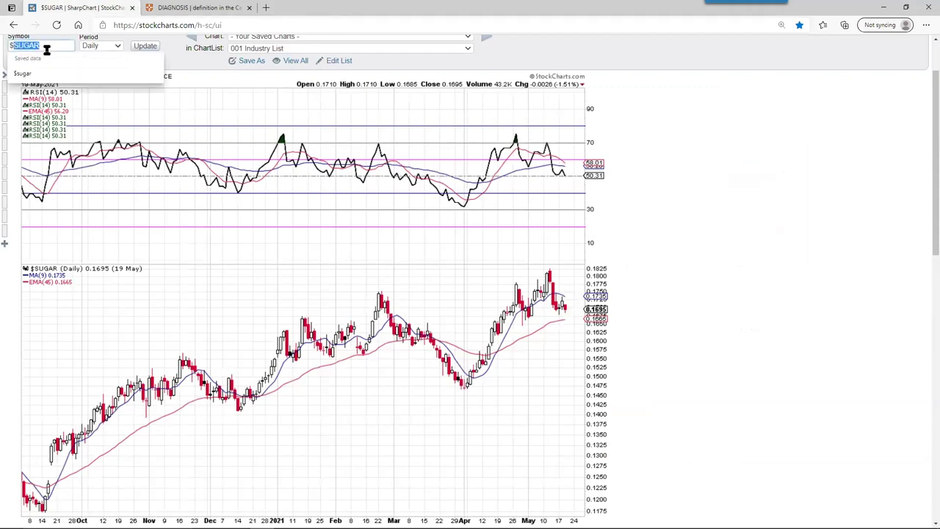
type("$btcusd")
key("Return")
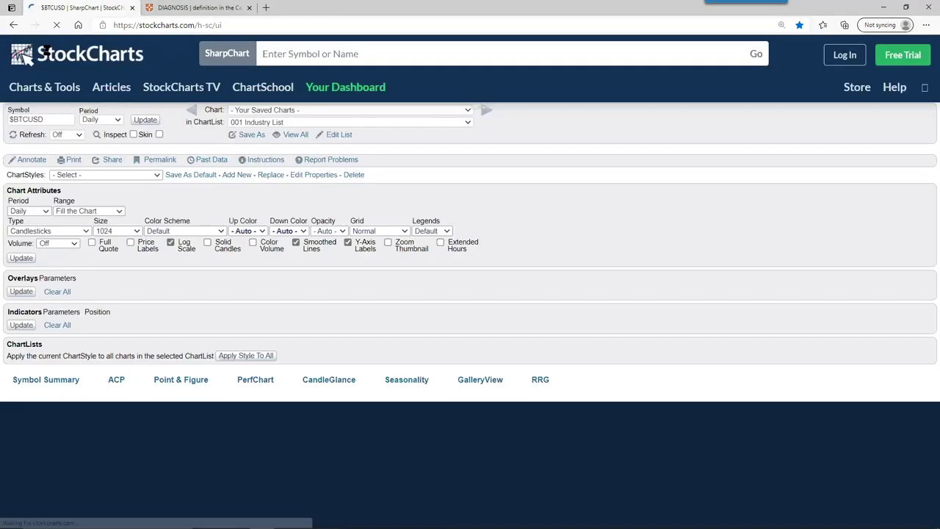
Set the chart range to 3 Years in Chart Attributes and update the chart.
scroll(63, 128, "down", 1)
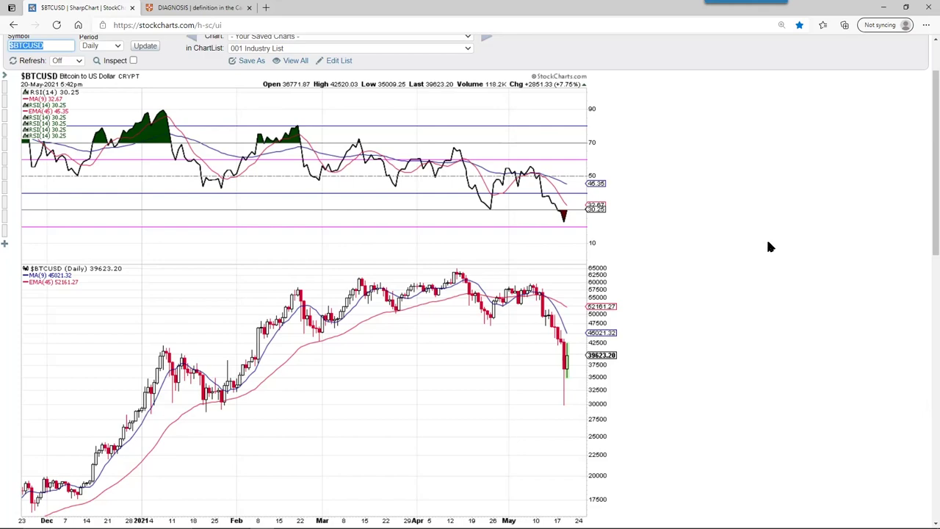
scroll(776, 253, "down", 2)
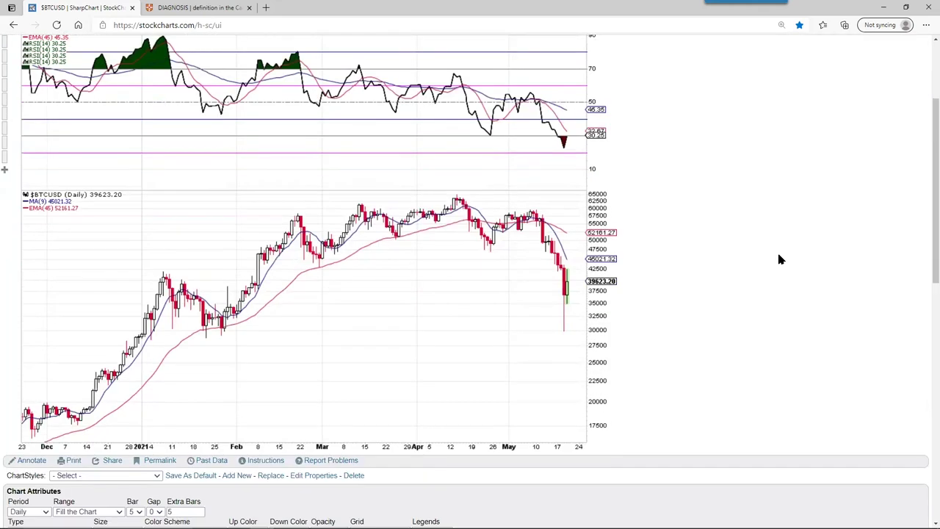
scroll(778, 257, "down", 1)
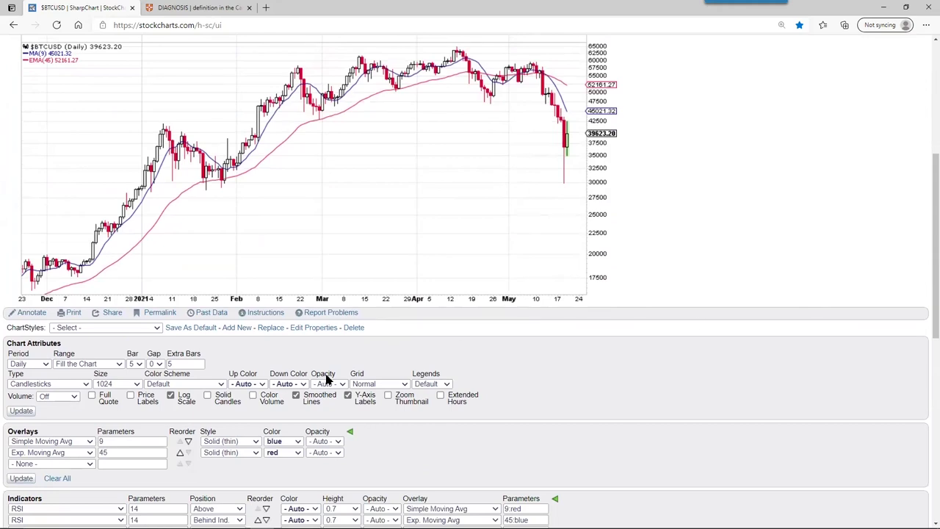
left_click(106, 363)
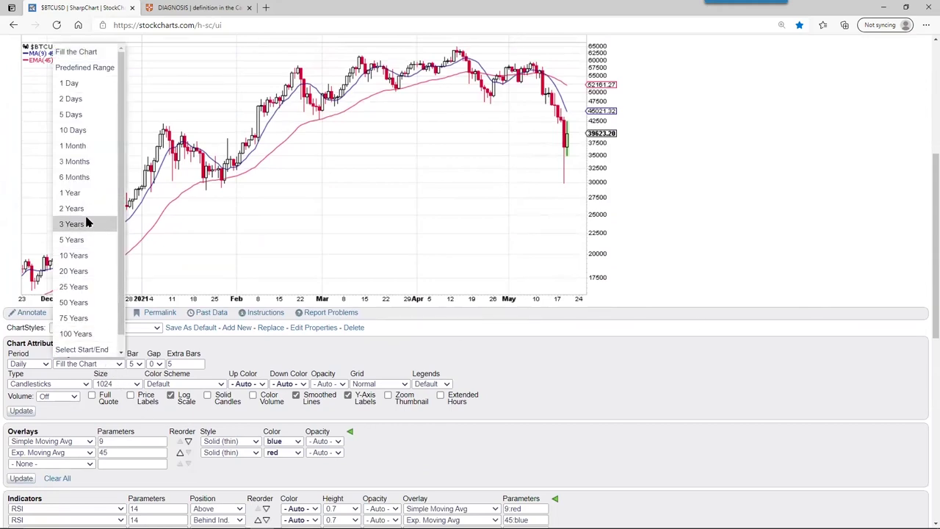
left_click(83, 224)
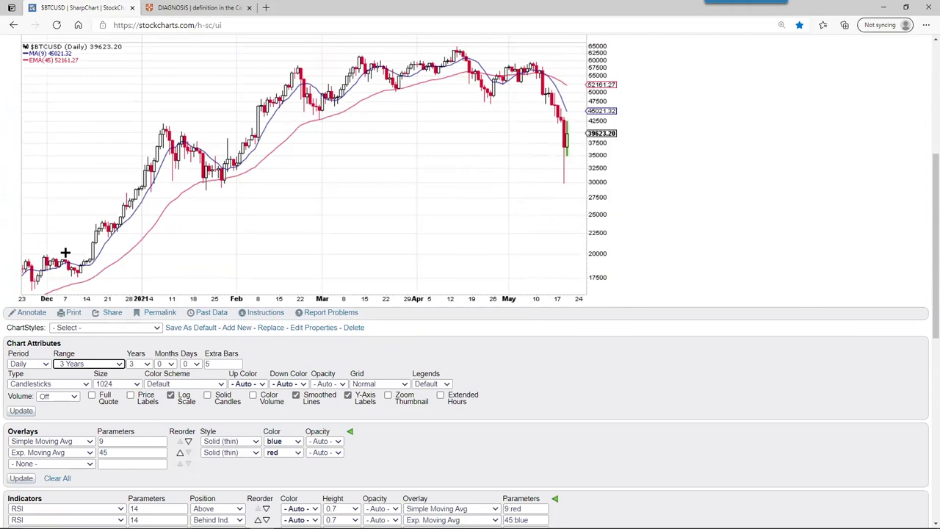
left_click(20, 411)
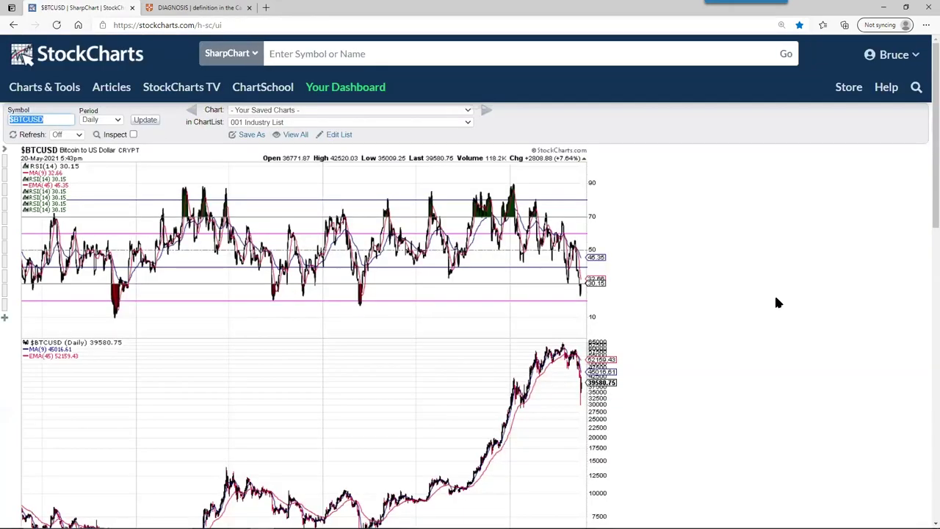
scroll(775, 295, "down", 2)
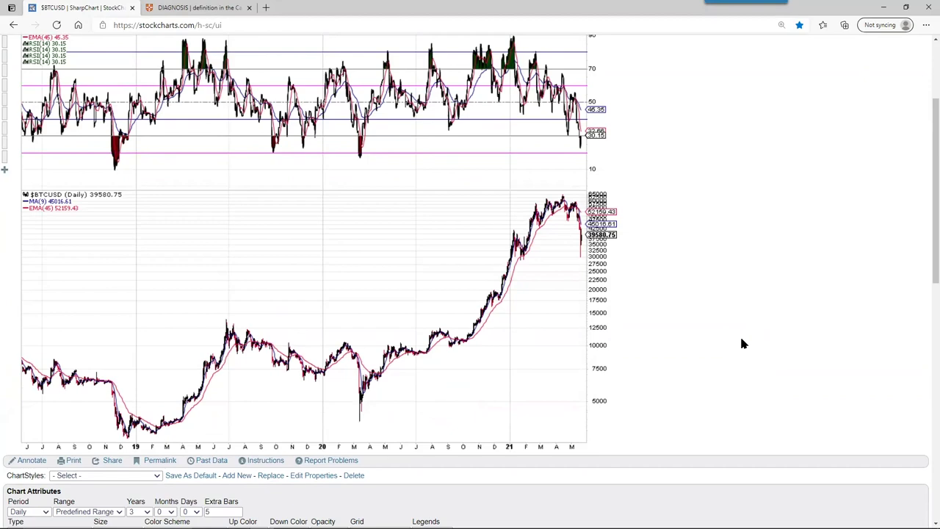
scroll(750, 345, "up", 1)
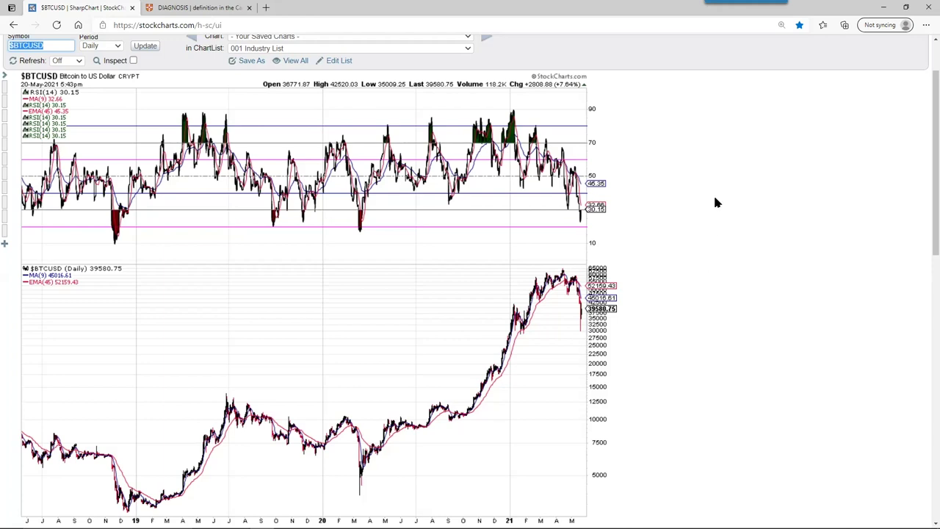
scroll(716, 202, "down", 4)
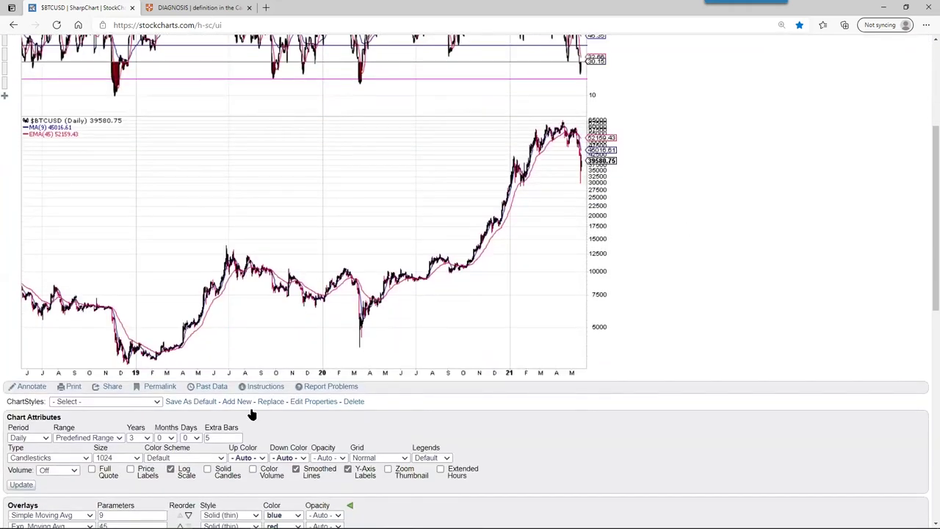
left_click(140, 438)
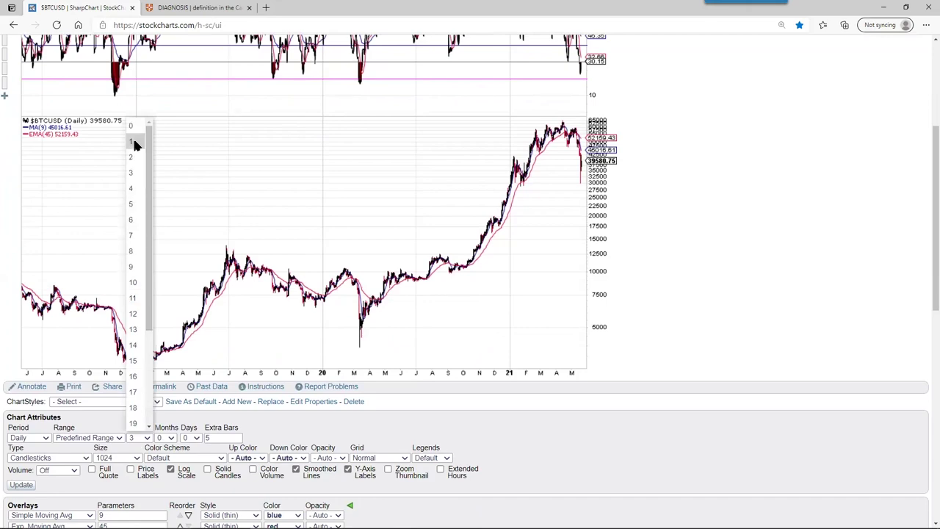
Redraw the $BTCUSD chart over a 2-year range, then switch to the slide presentation.
left_click(136, 159)
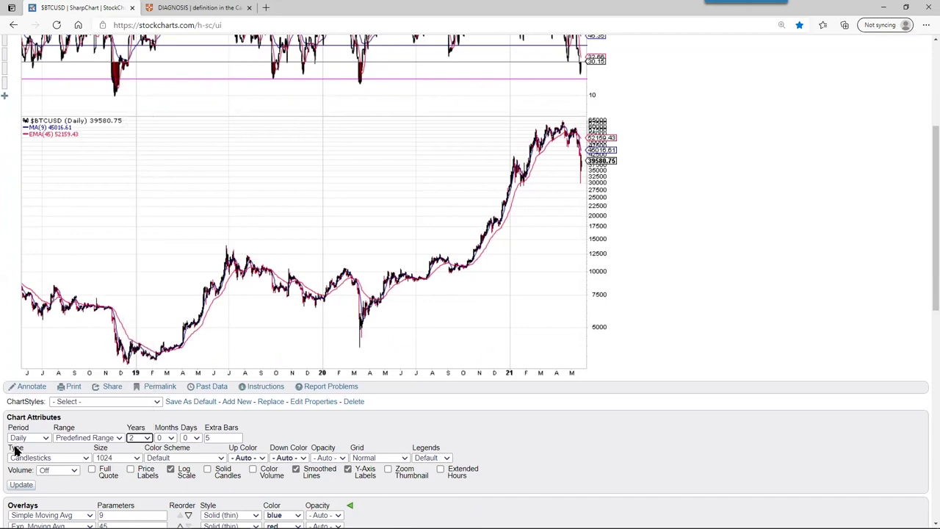
left_click(21, 486)
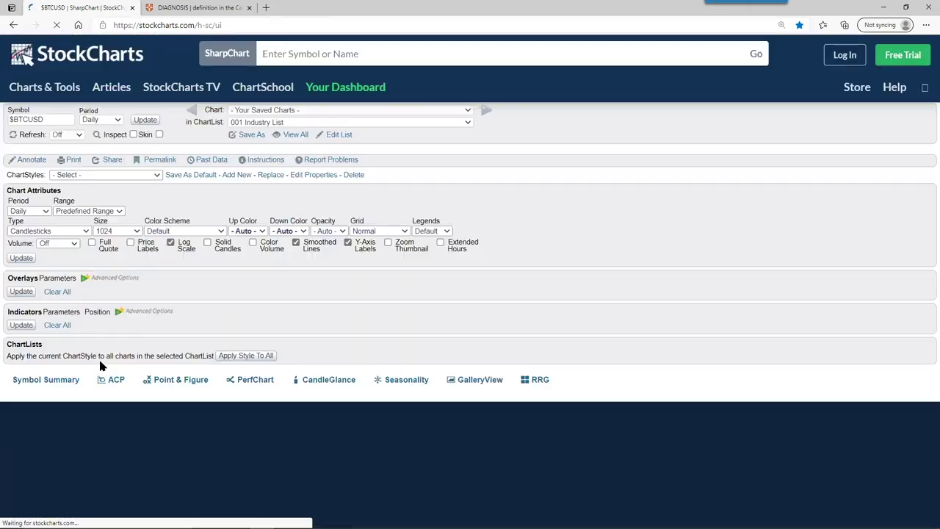
scroll(99, 361, "down", 2)
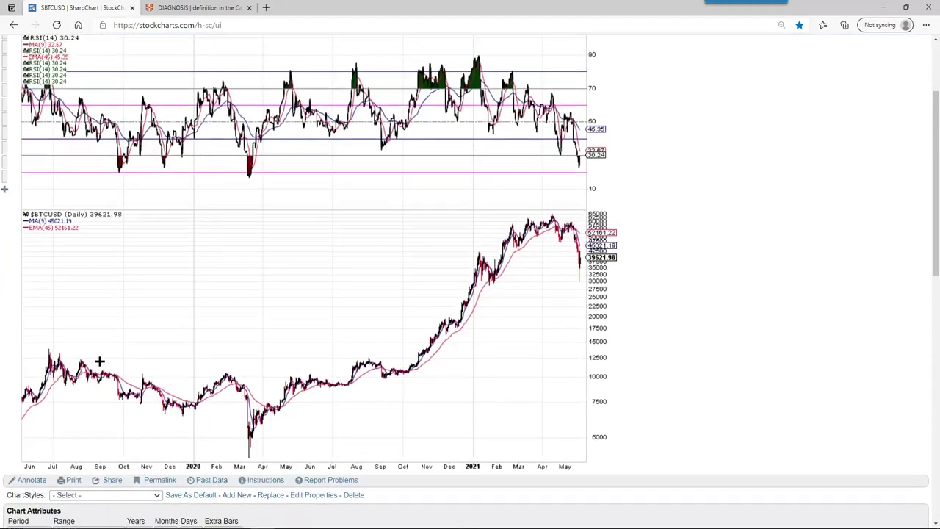
scroll(99, 360, "up", 1)
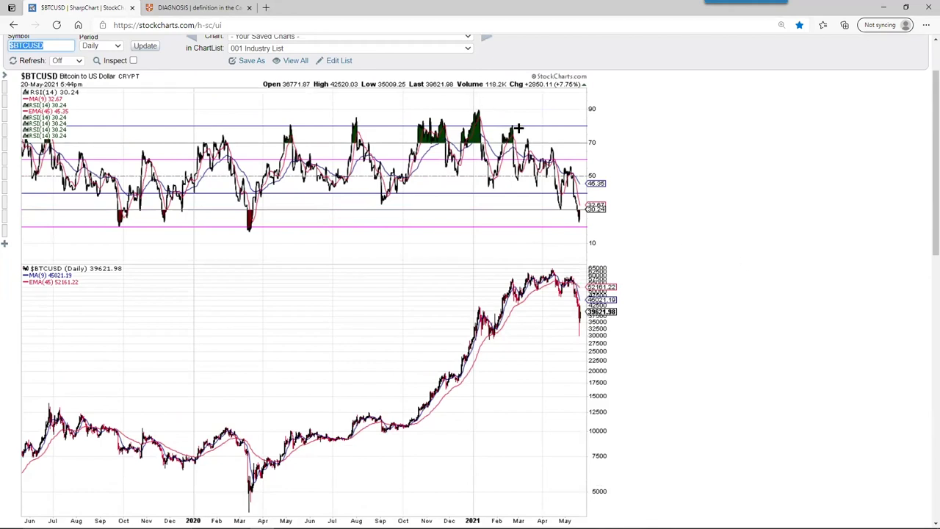
left_click_drag(549, 149, 577, 162)
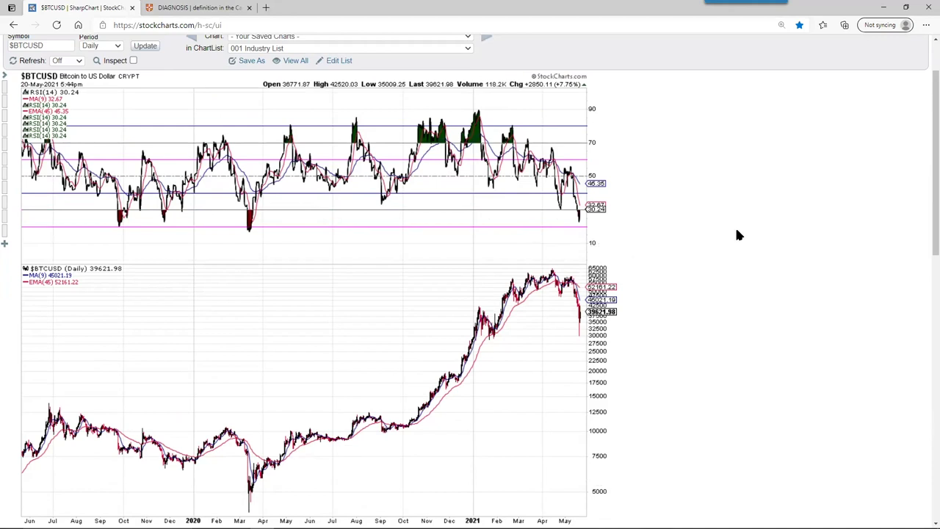
key("alt+Tab")
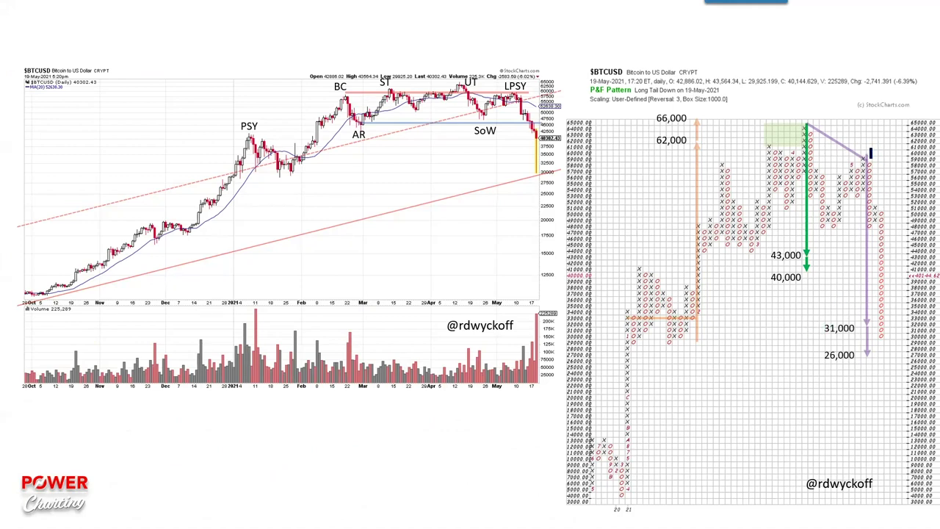
Ink blue marks on the P&F top box, the 40,000 level, the falling O column and the LPSY peak.
mouse_move(871, 152)
left_mouse_down()
mouse_move(842, 101)
mouse_move(797, 98)
mouse_move(802, 124)
mouse_move(767, 128)
left_mouse_up()
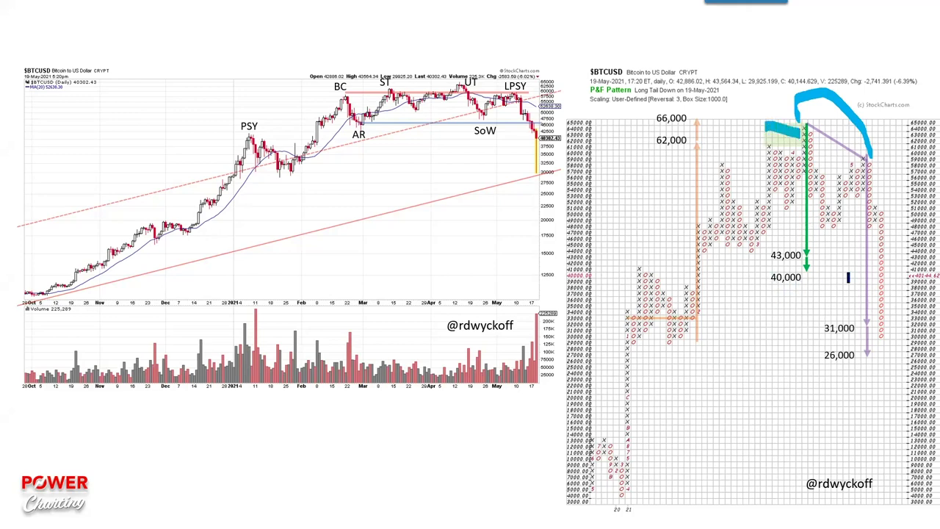
left_click_drag(832, 274, 918, 273)
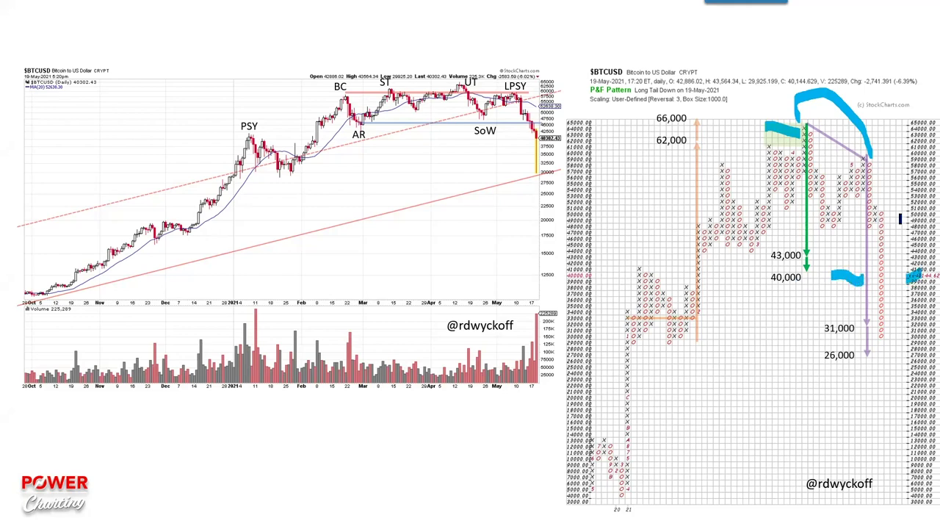
left_click_drag(901, 217, 897, 342)
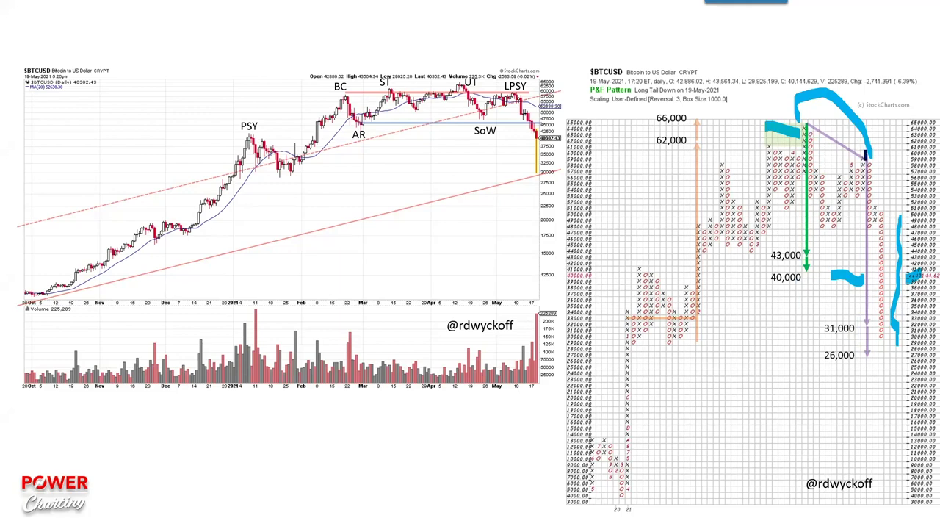
left_click_drag(528, 85, 555, 51)
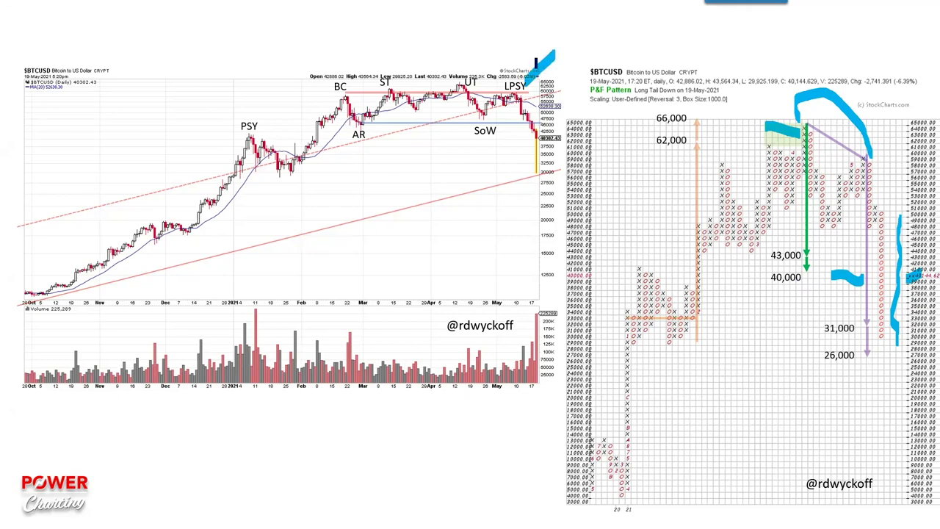
Mark the UT peak, the 31,000 and 26,000 targets, the 28,000 price and the latest drops, then advance.
left_click_drag(464, 84, 492, 51)
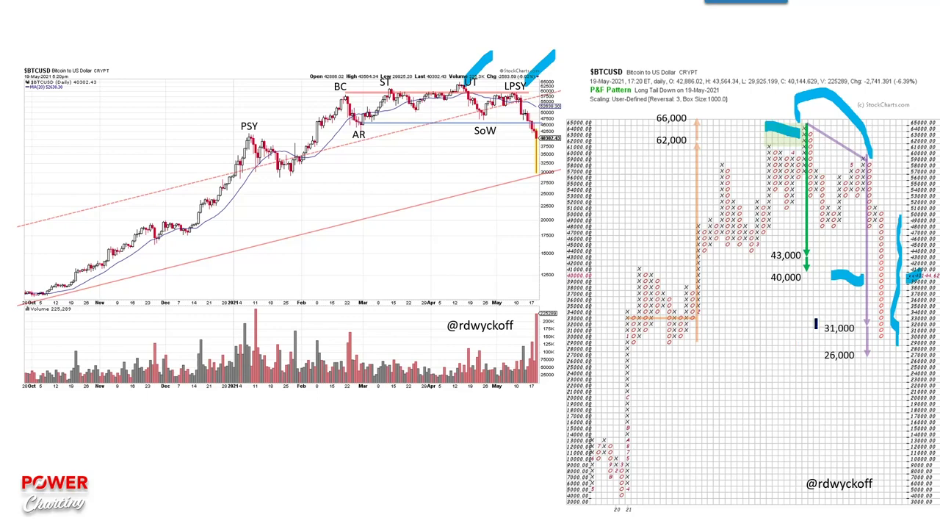
left_click_drag(816, 324, 782, 389)
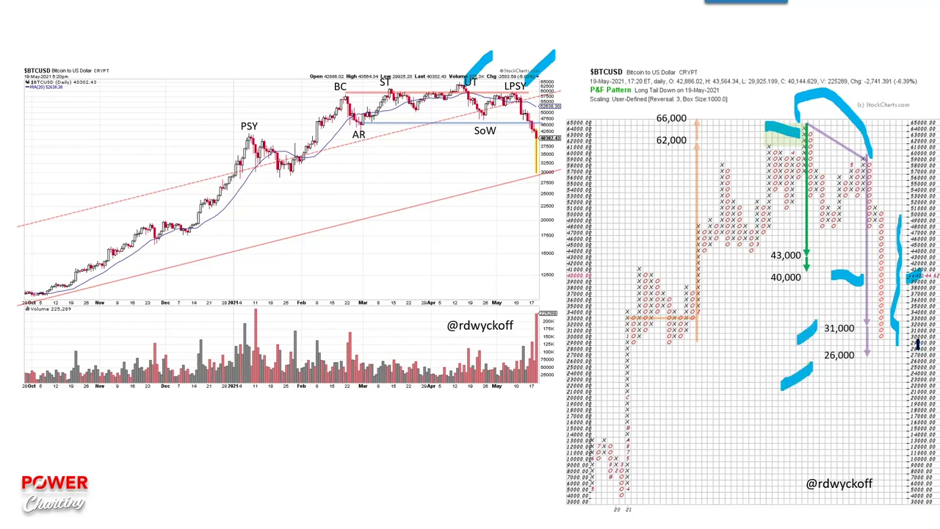
left_click_drag(911, 339, 939, 342)
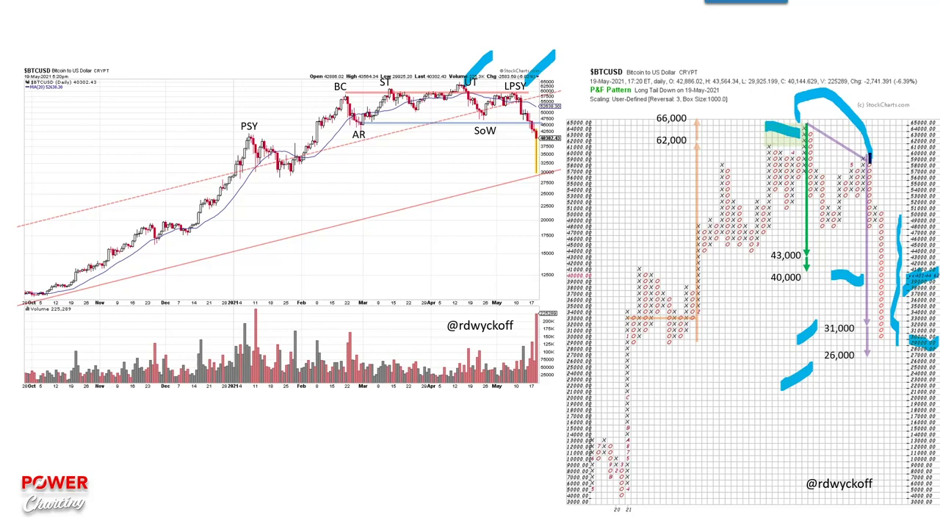
left_click_drag(869, 158, 808, 136)
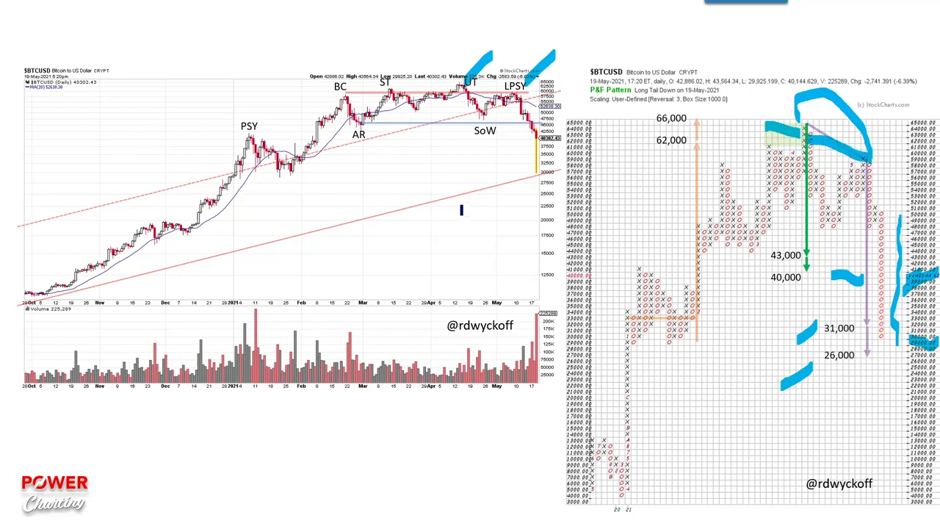
mouse_move(516, 157)
left_mouse_down()
mouse_move(534, 206)
mouse_move(562, 141)
left_mouse_up()
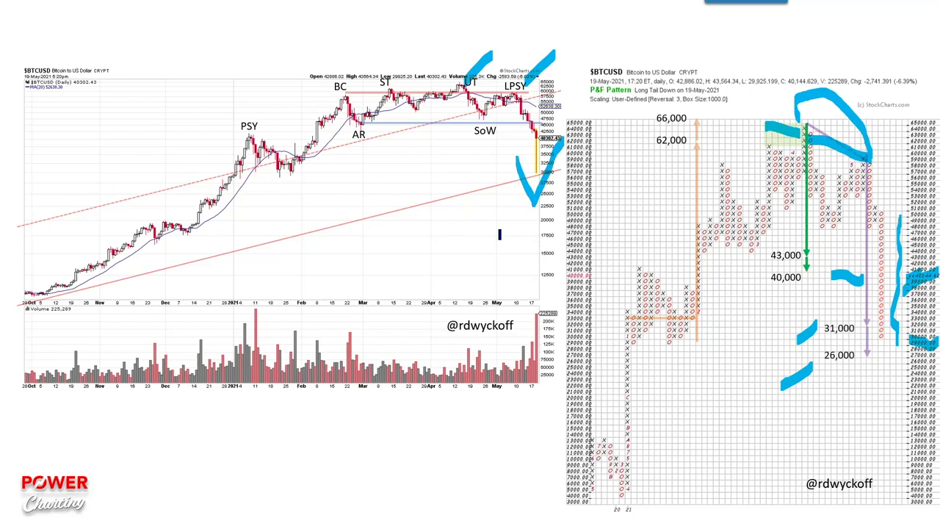
key("Right")
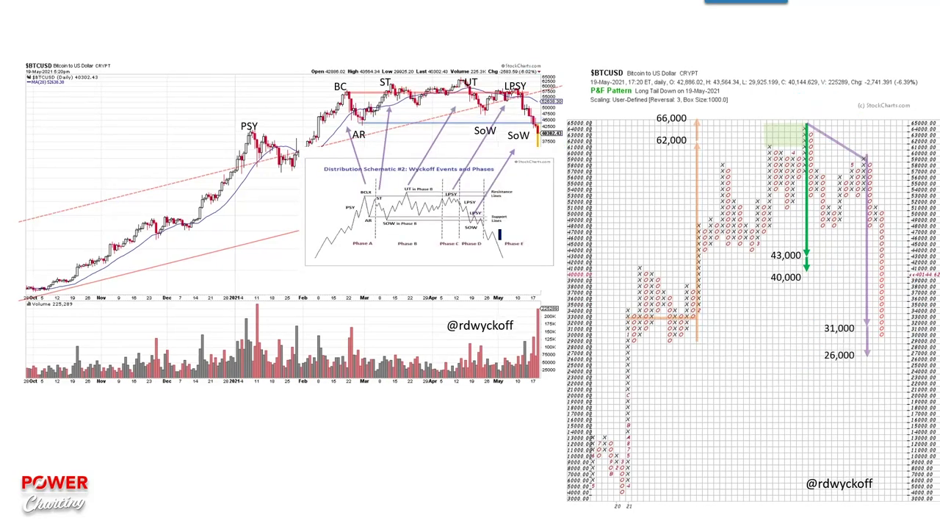
Back on the chart slide, draw a W below AR and a curve beneath it, then advance.
key("Left")
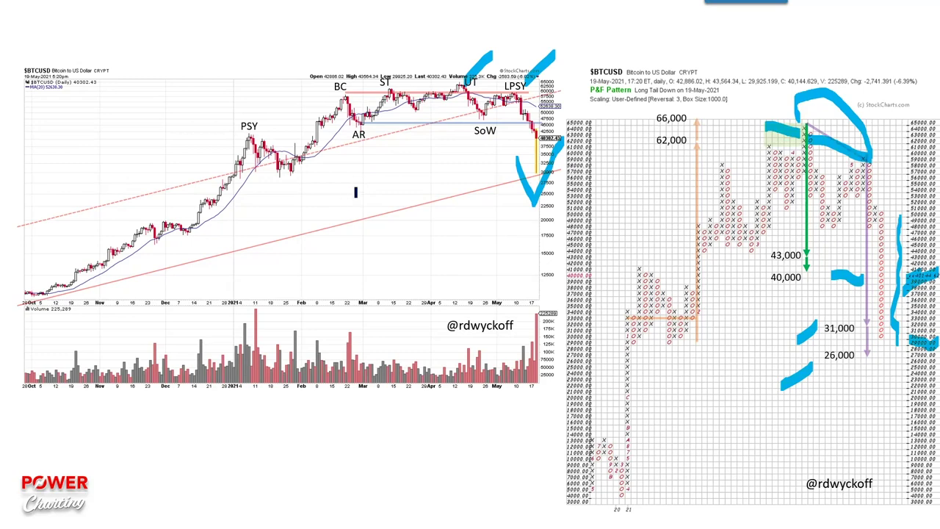
mouse_move(347, 152)
left_mouse_down()
mouse_move(373, 183)
mouse_move(404, 154)
mouse_move(472, 150)
mouse_move(502, 216)
mouse_move(532, 147)
left_mouse_up()
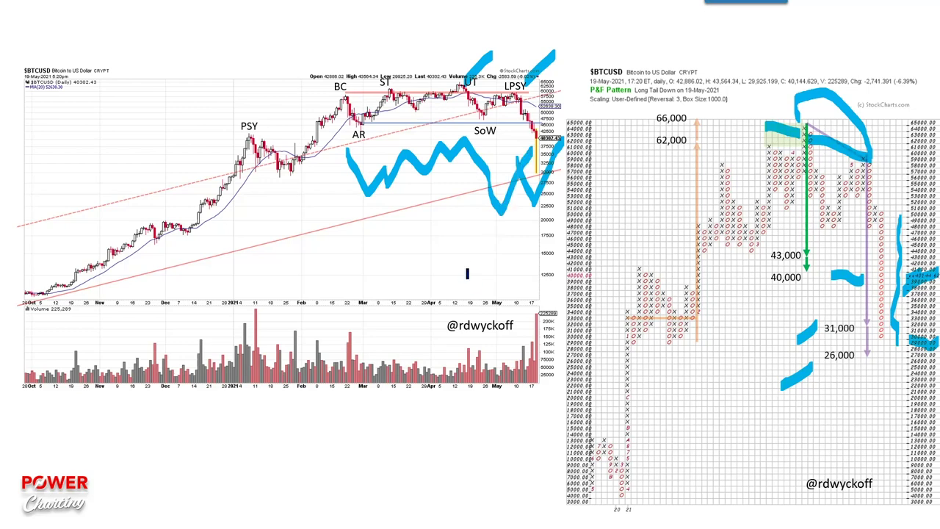
mouse_move(346, 195)
left_mouse_down()
mouse_move(503, 218)
mouse_move(485, 224)
left_mouse_up()
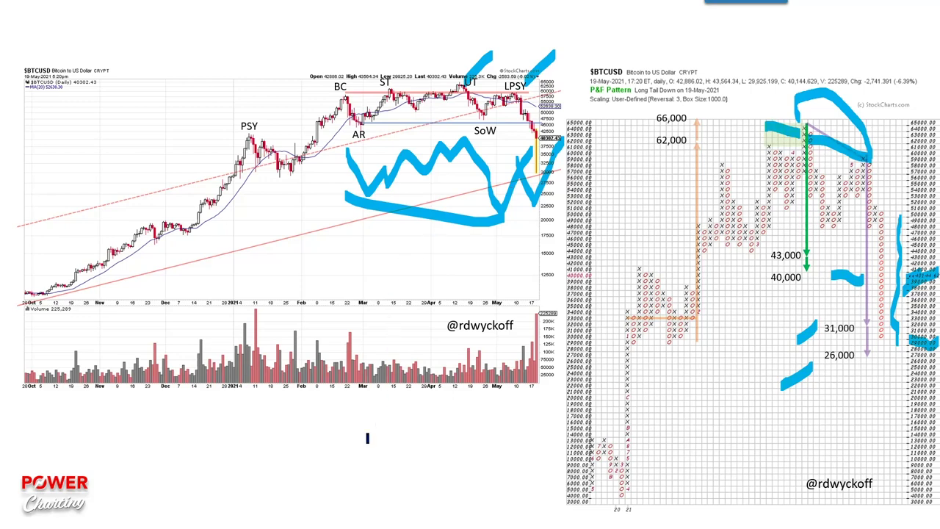
key("Right")
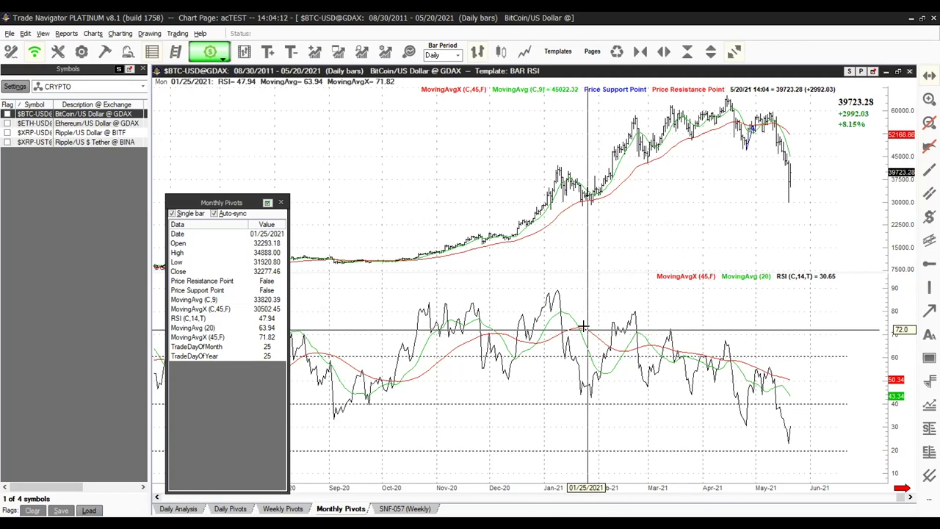
Scroll the Bitcoin chart back and show fewer bars for a closer late-2020 to May 2021 view.
scroll(595, 325, "up", 2)
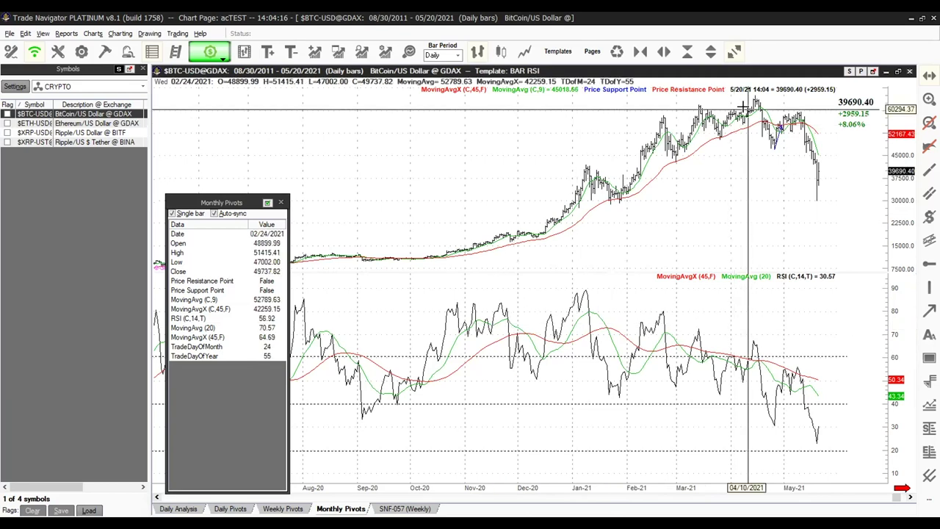
left_click(664, 51)
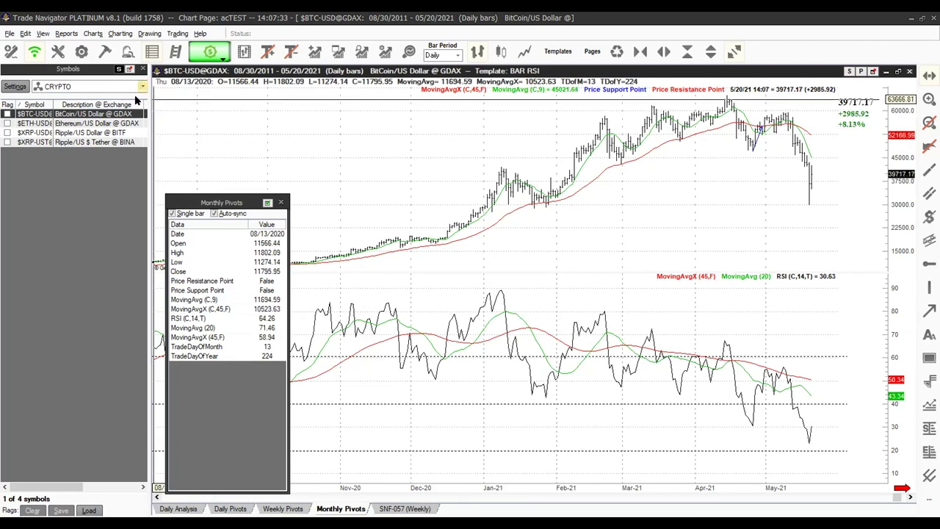
Switch the symbol list to the Dow Transportation stocks, then scroll up through the other symbol groups.
left_click(140, 87)
left_click(81, 157)
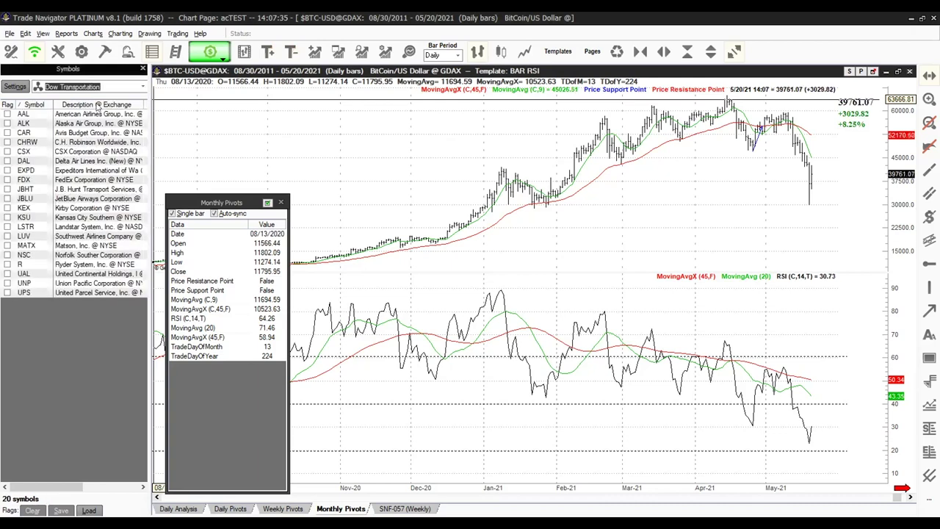
left_click(143, 87)
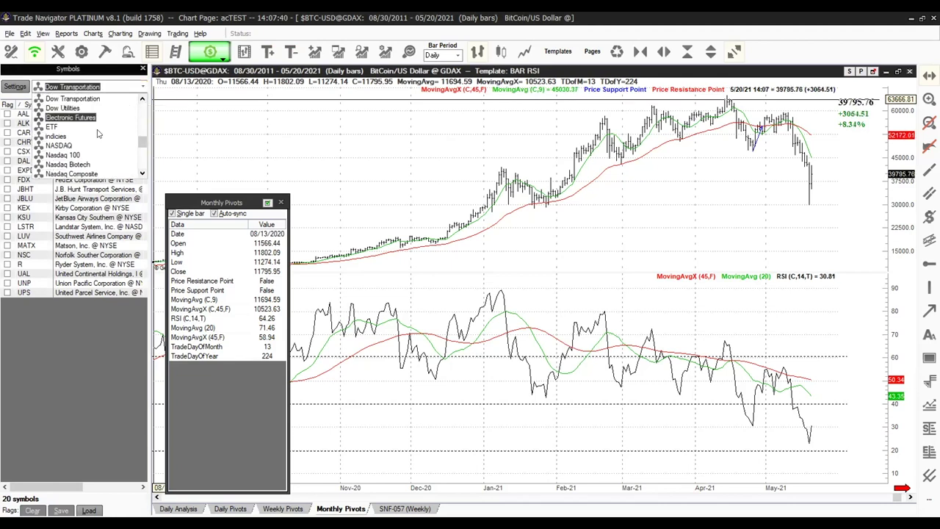
left_click(143, 100)
left_click(142, 100)
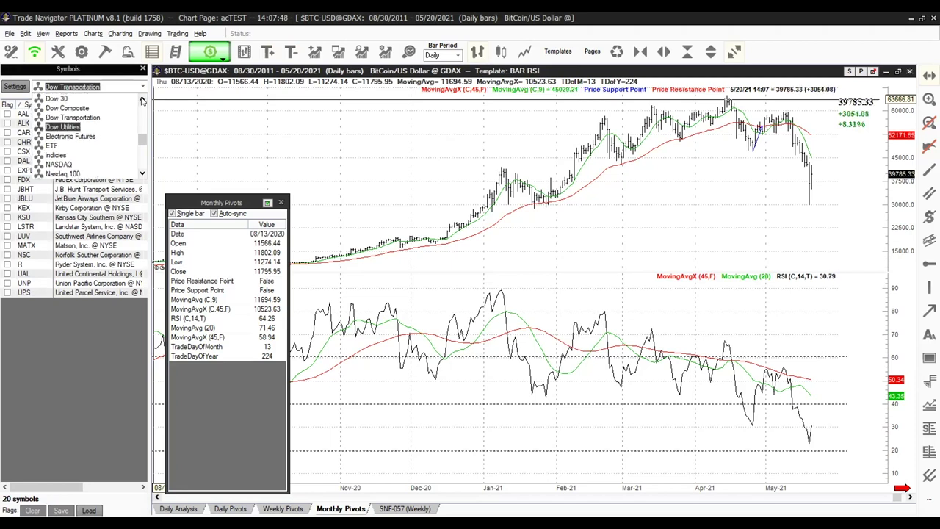
left_click(143, 100)
left_click(143, 100)
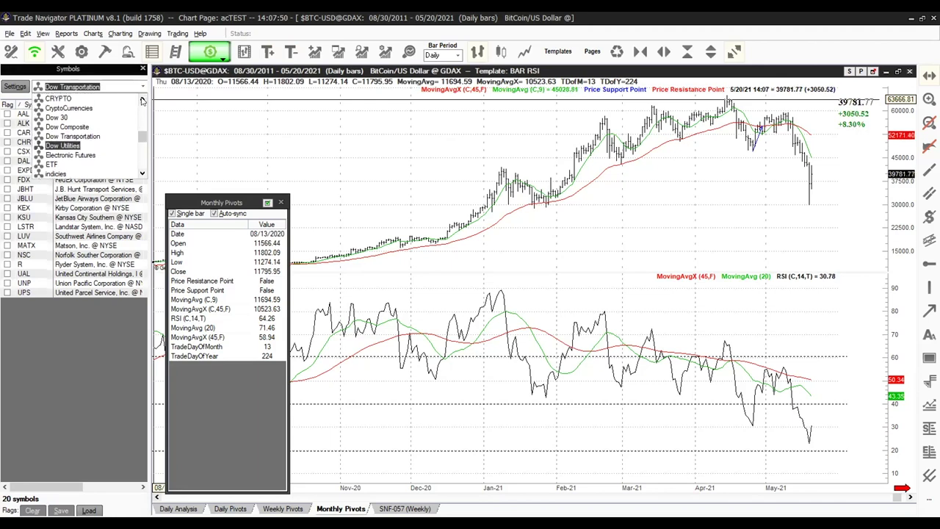
left_click(143, 100)
left_click(143, 100)
left_click(143, 100)
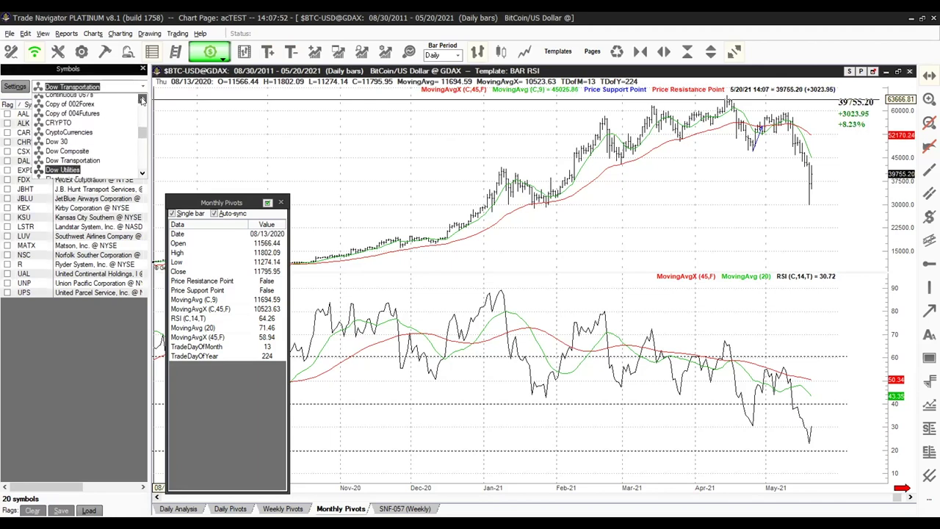
left_click(143, 100)
left_click(142, 100)
left_click(143, 100)
left_click(143, 100)
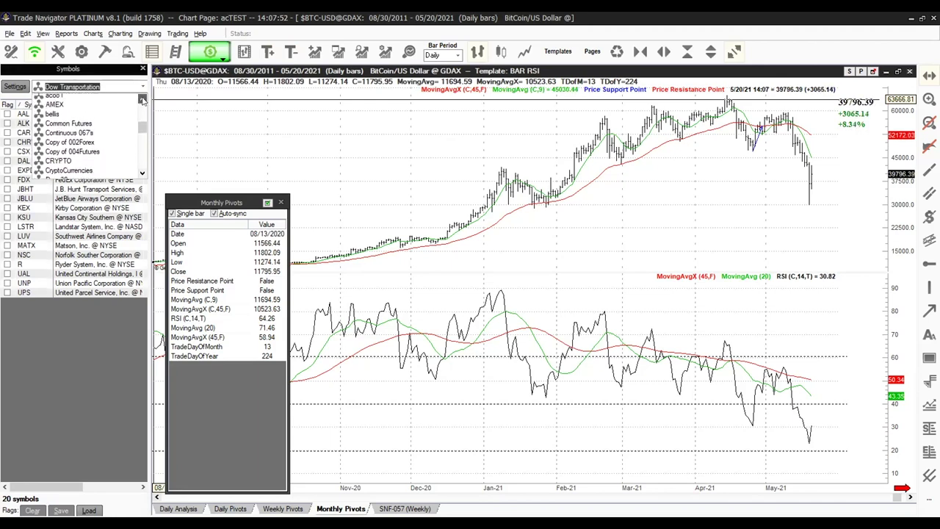
left_click(143, 100)
left_click(143, 100)
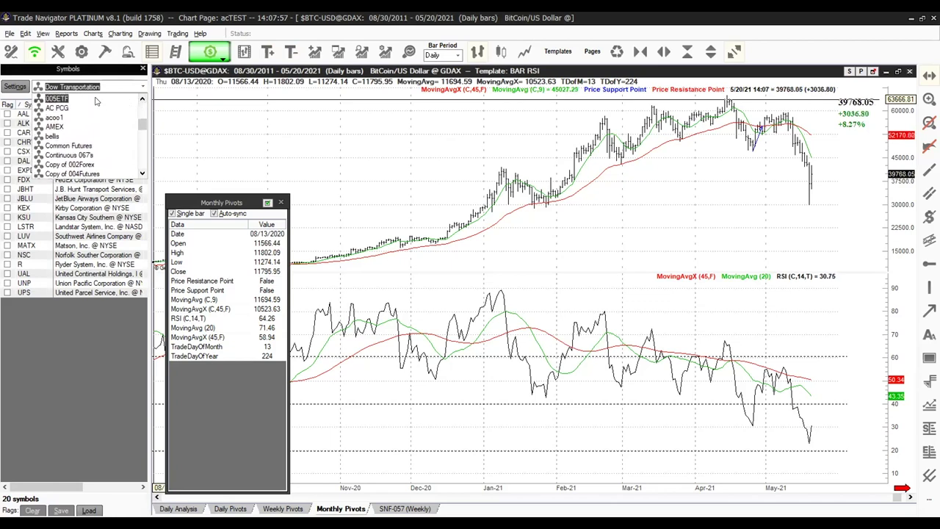
left_click(143, 100)
left_click(143, 100)
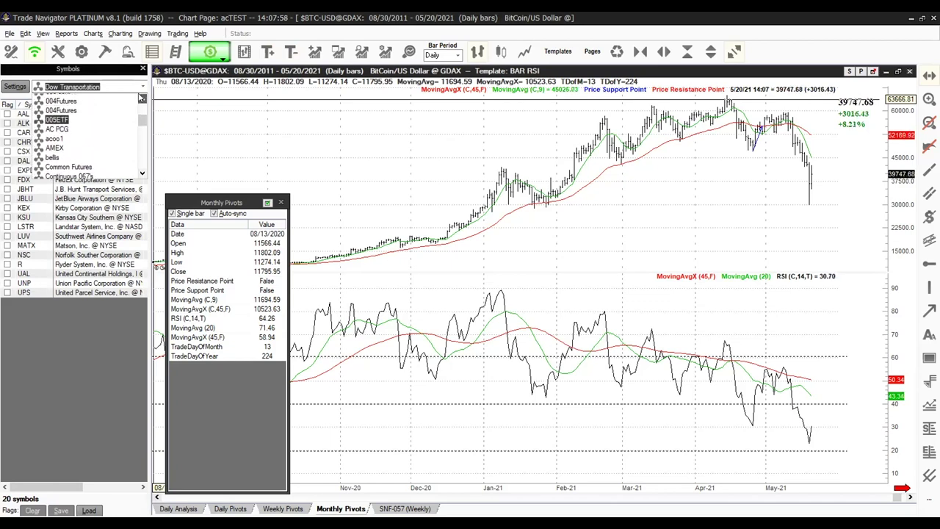
left_click(142, 99)
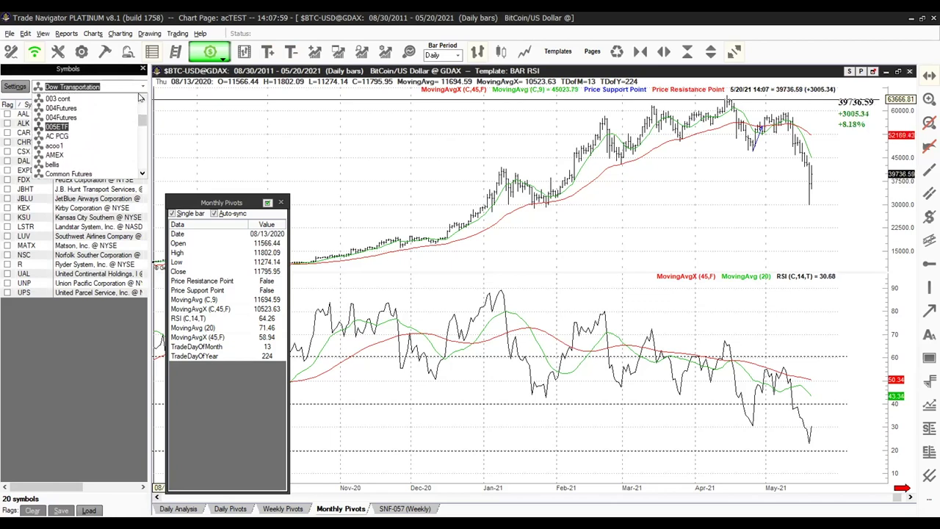
Load the 27-contract 003 cont futures group and check a bar's values in the readout.
left_click(59, 98)
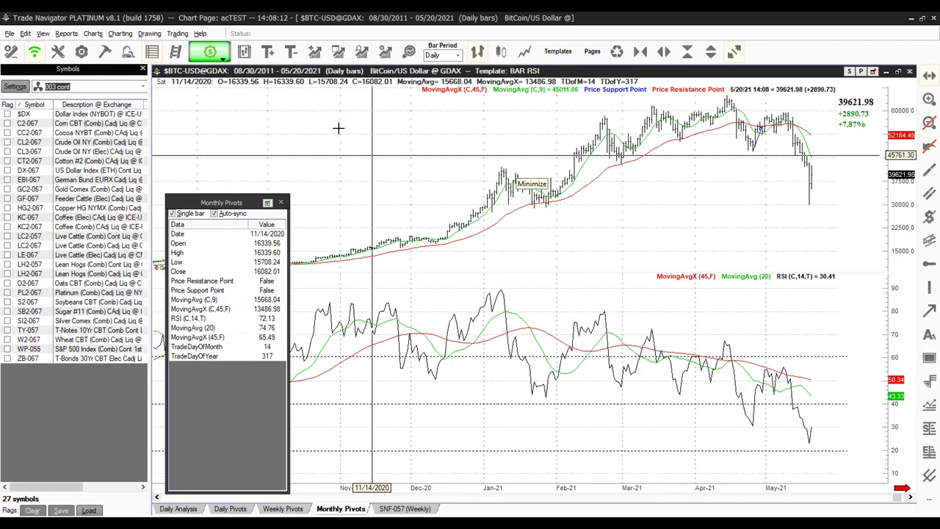
left_click(512, 163)
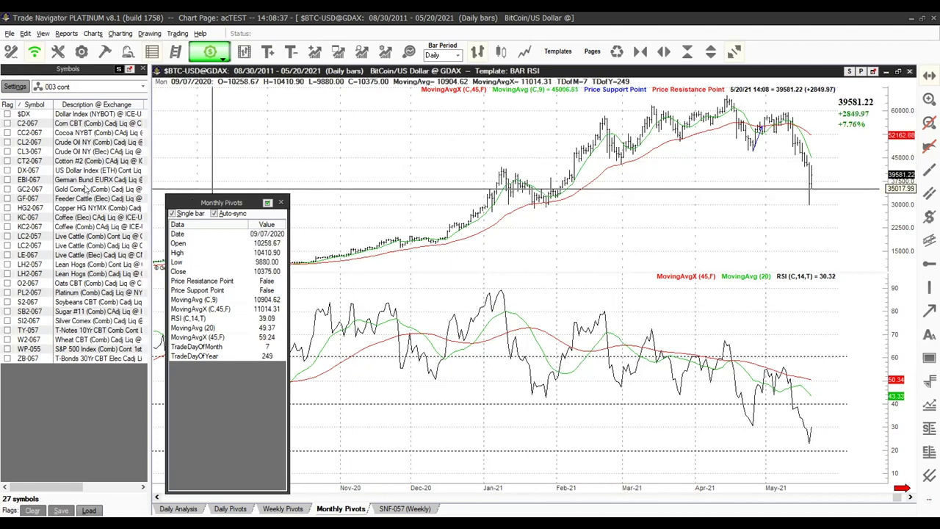
Load the GC2-067 Gold Comex daily chart, later switching to the $DX Dollar Index.
left_click(86, 188)
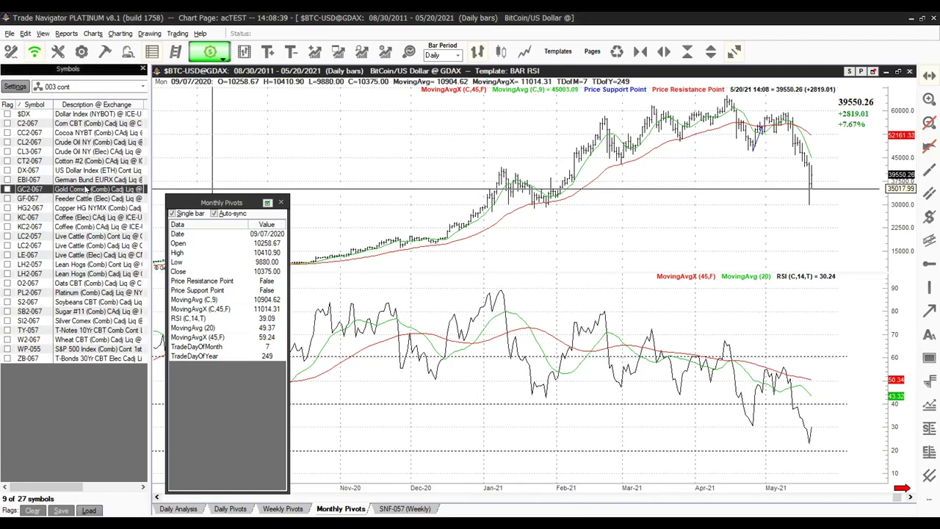
double_click(86, 188)
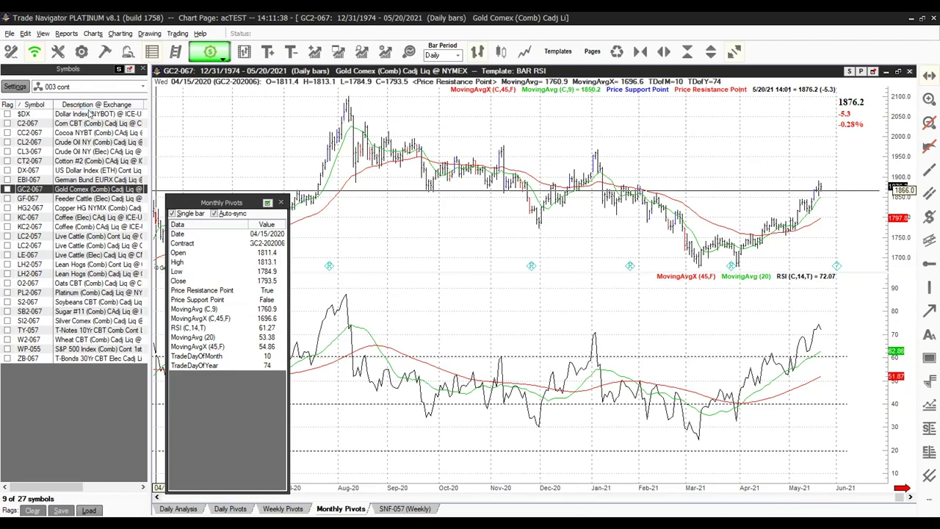
left_click(90, 114)
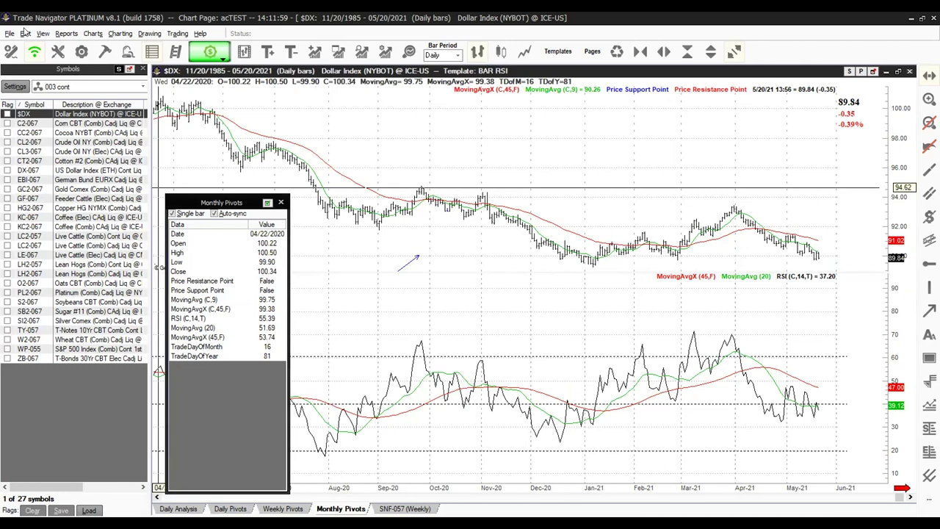
Compress the Dollar Index ($DX) daily chart with Show More Bars so it reaches back to April 2020.
left_click(26, 33)
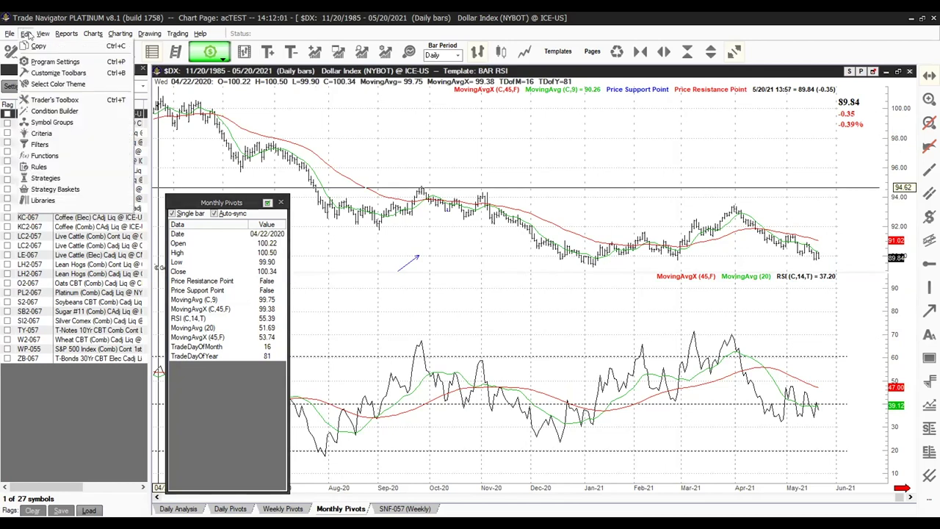
left_click(191, 138)
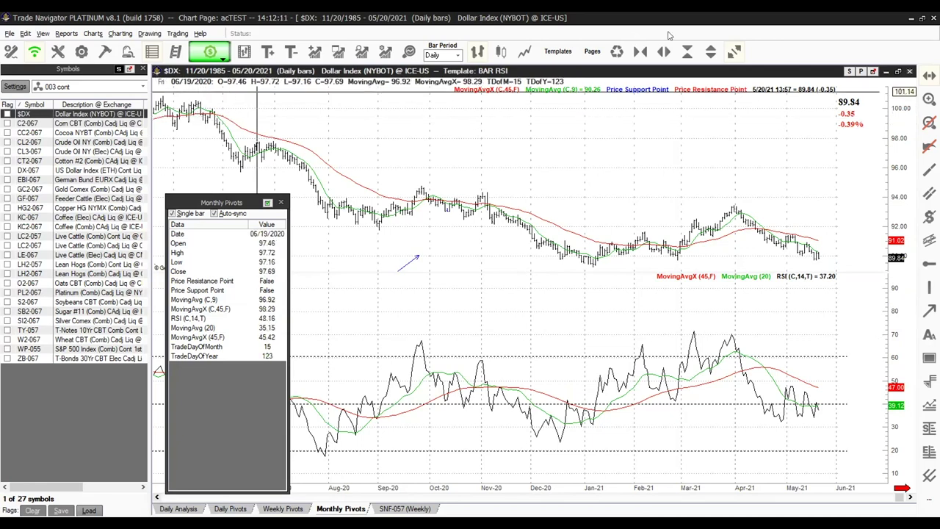
left_click(641, 53)
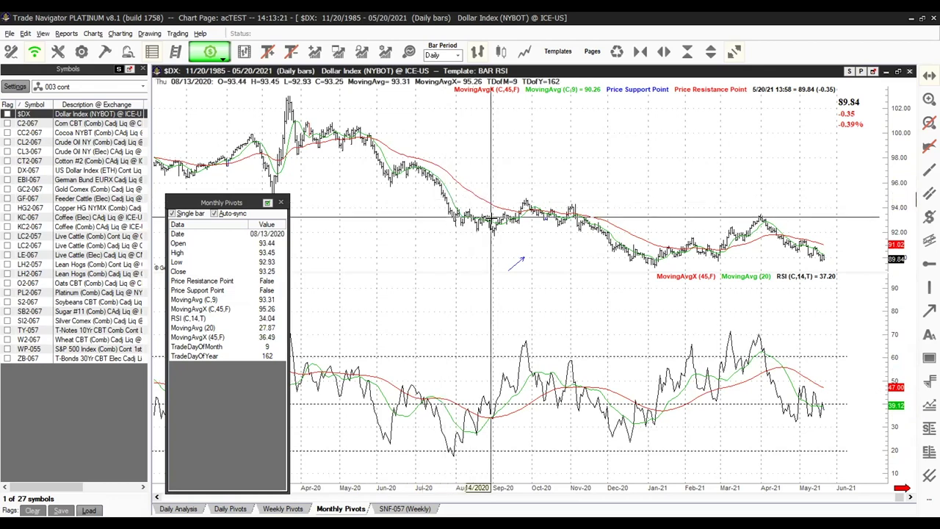
Place a blue arrow annotation on the Dollar Index chart, then load the Coffee KC-067 chart.
left_click(518, 264)
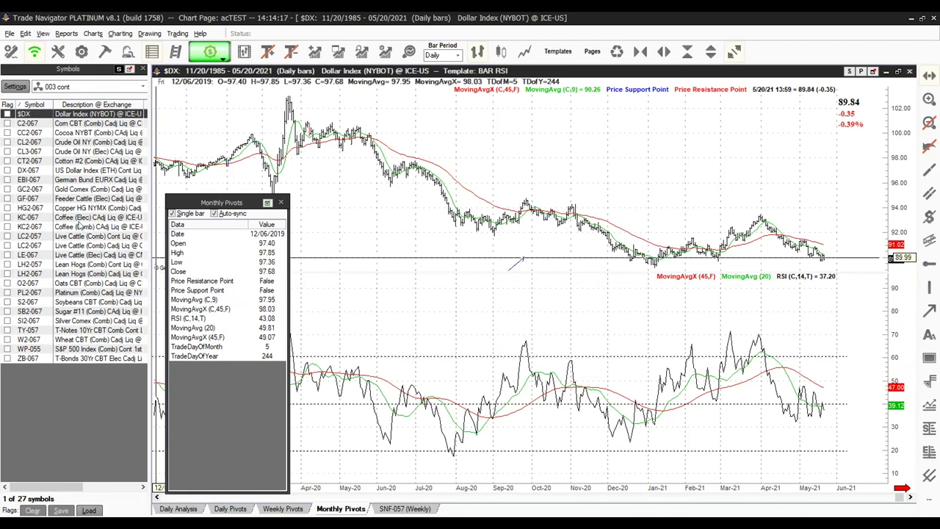
left_click(80, 221)
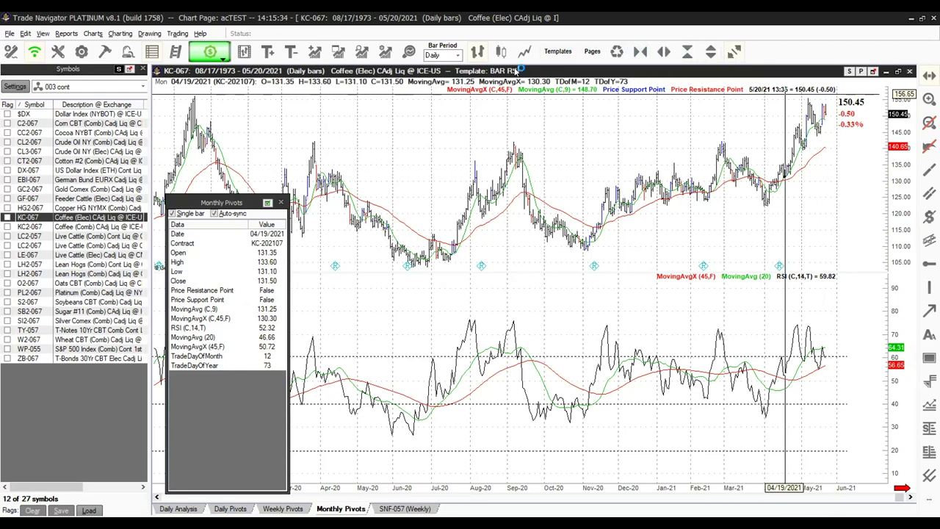
Set the Coffee bar period to Weekly, then load the Sugar #11 (SB2-067) chart.
left_click(457, 55)
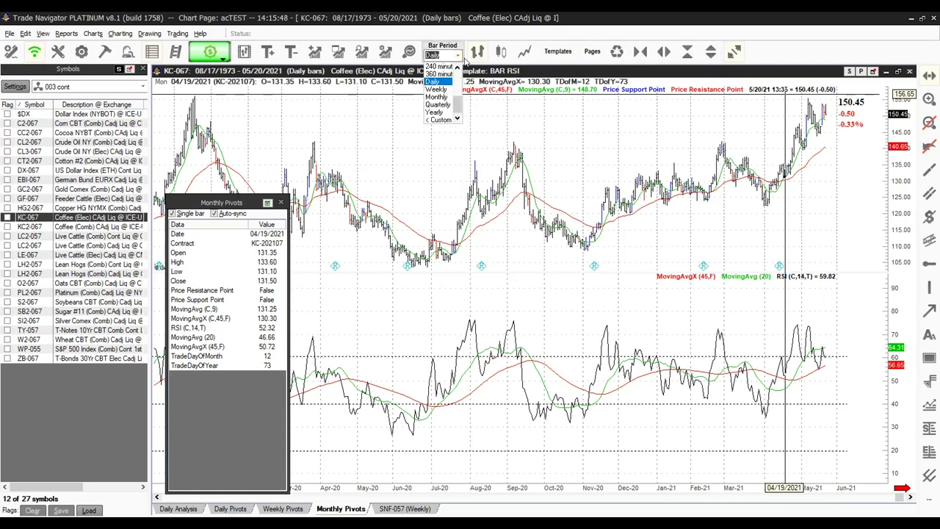
key("Down")
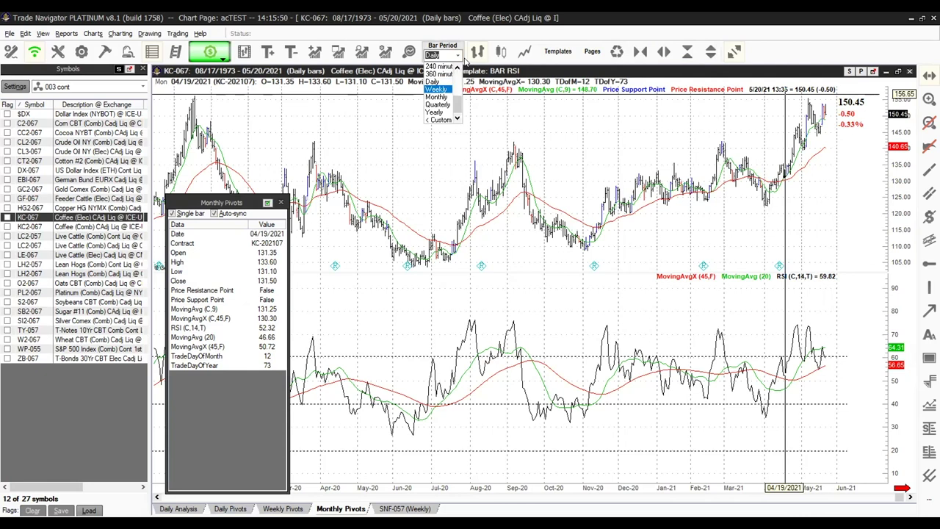
key("Return")
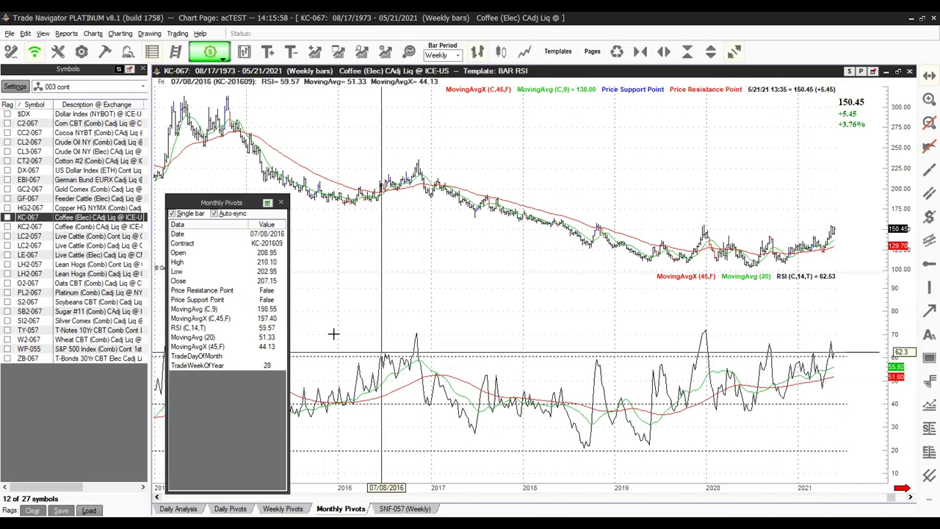
left_click(79, 311)
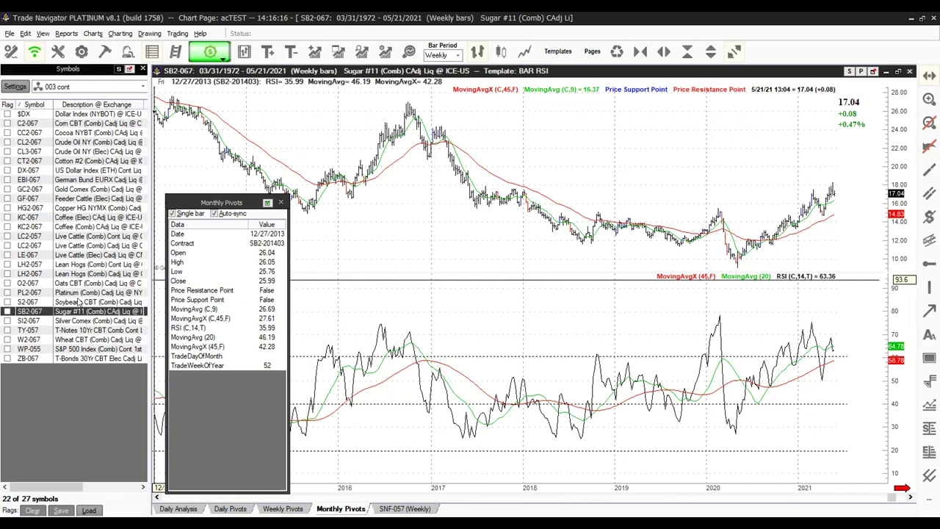
Load the weekly Soybeans S2-067 chart, clear its crosshair, then select Lean Hogs LH2-067.
left_click(78, 302)
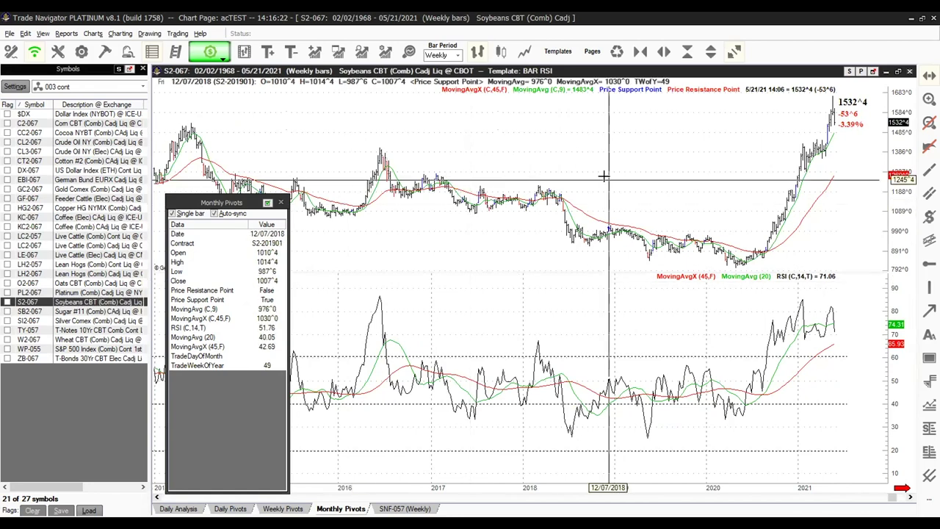
left_click(777, 223)
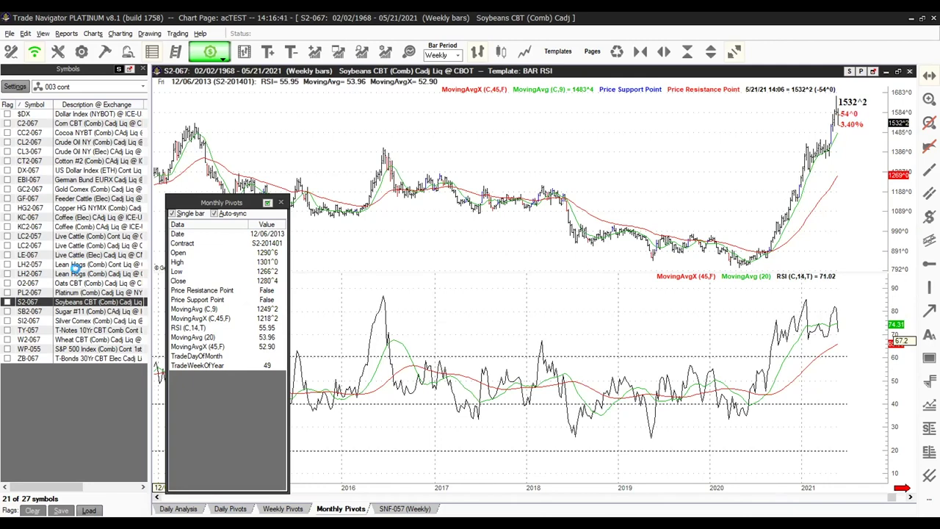
left_click(77, 273)
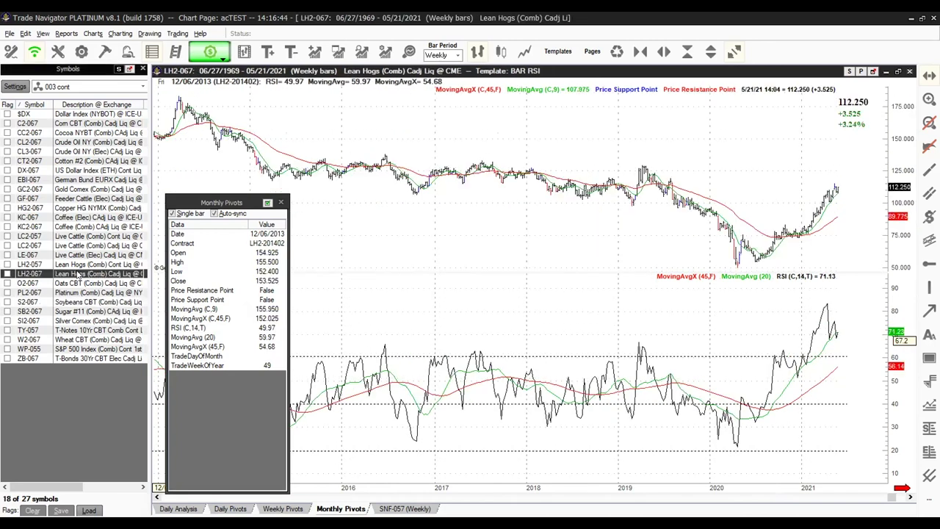